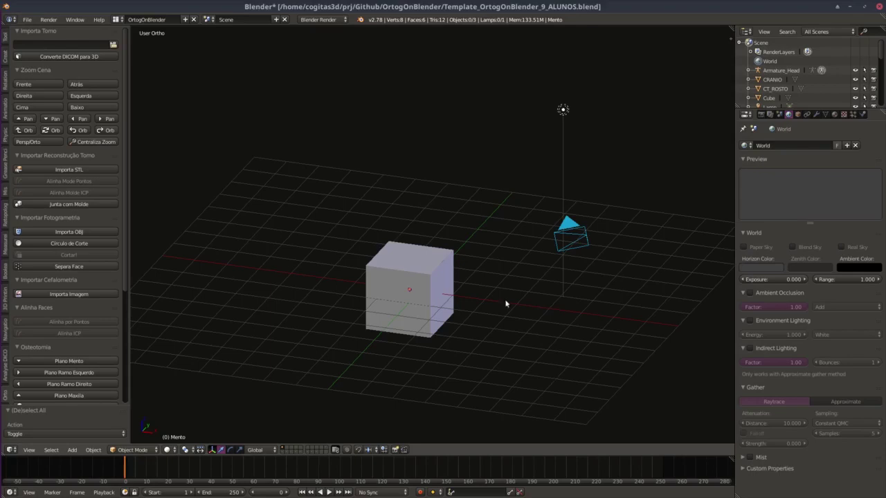
Select and frame the default cube, zoom around it, then deselect everything.
scroll(423, 297, up, 2)
mouse_move(424, 329)
shift+middle_down()
mouse_move(423, 299)
mouse_move(436, 318)
mouse_move(297, 253)
mouse_move(474, 273)
mouse_move(472, 294)
mouse_move(322, 231)
mouse_move(433, 219)
mouse_move(429, 253)
mouse_move(404, 286)
mouse_move(409, 269)
shift+middle_up()
right_click(474, 273)
key(KP_Decimal)
scroll(461, 266, down, 2)
scroll(472, 294, down, 2)
scroll(438, 289, down, 1)
key(a)
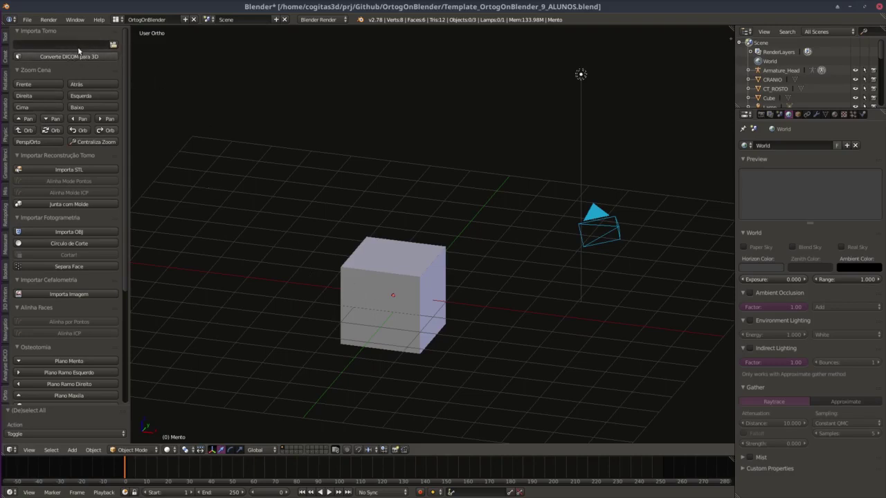
mouse_move(389, 242)
ctrl+middle_down()
mouse_move(394, 291)
mouse_move(374, 202)
mouse_move(505, 275)
ctrl+middle_up()
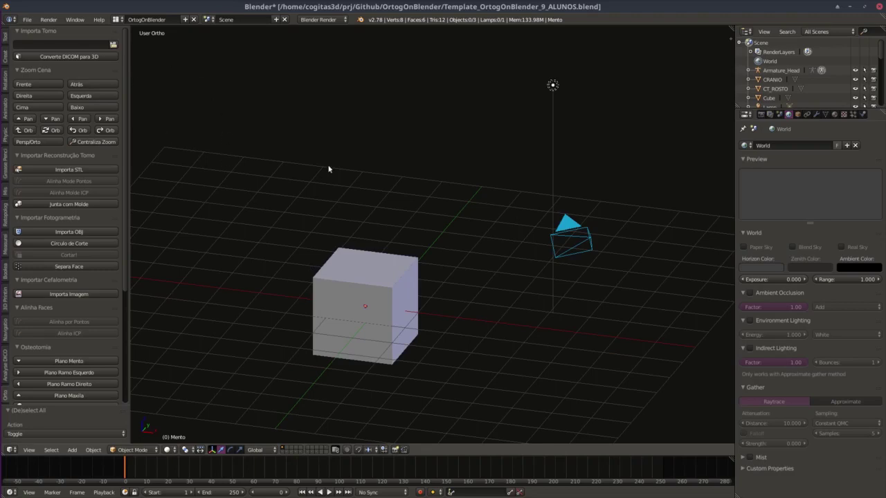
Choose the Tomo1 DICOM folder as the Importa Tomo source with Relative Path unchecked.
click(113, 45)
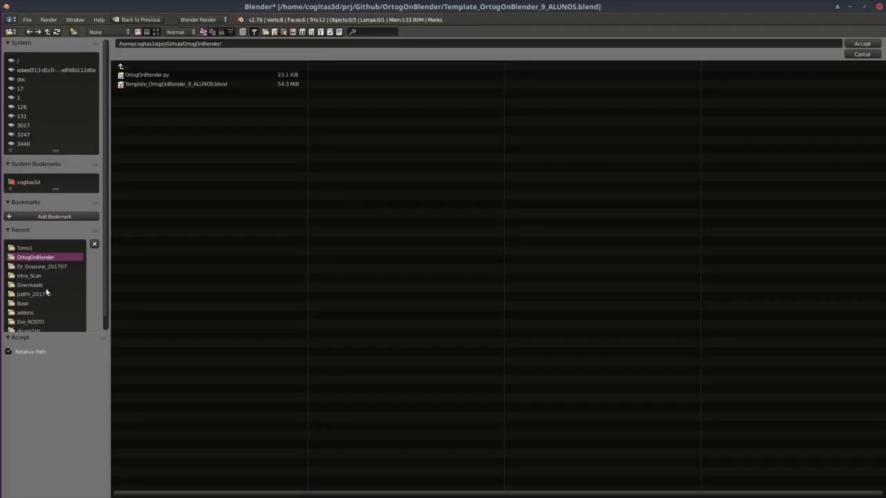
click(25, 249)
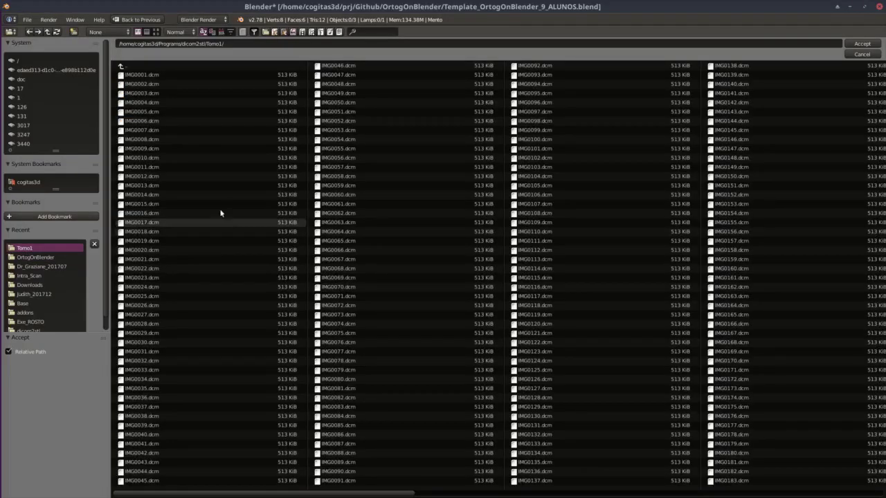
drag(401, 492, 865, 492)
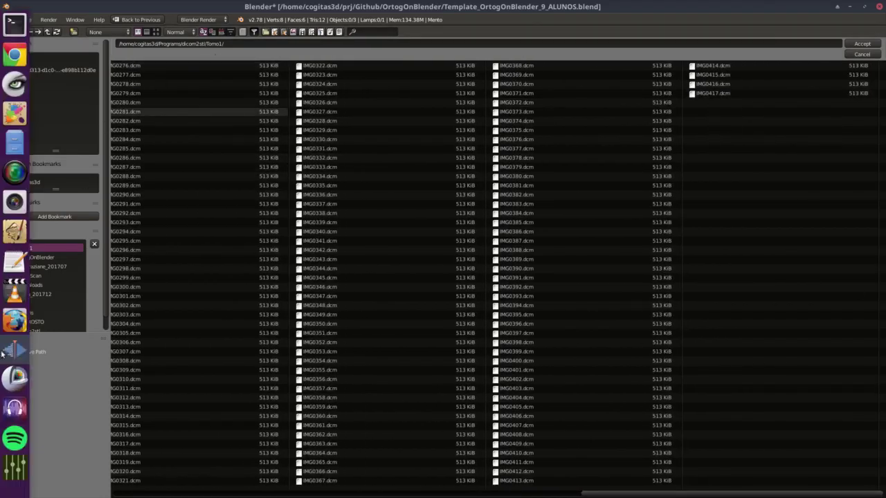
click(9, 351)
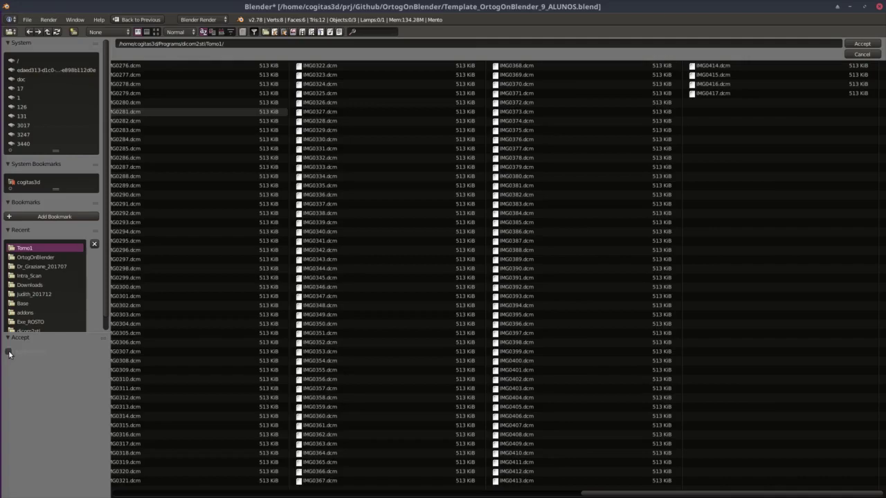
click(862, 44)
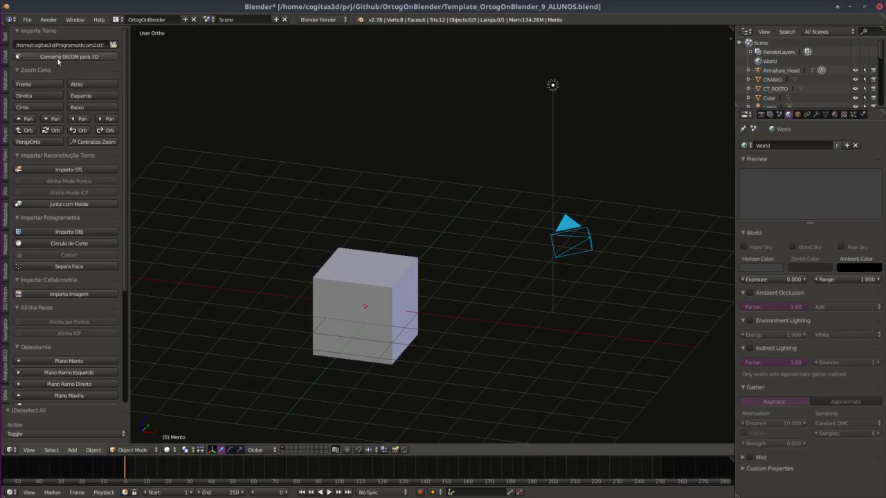
Run Converte DICOM para 3D on Tomo1 and watch the conversion progress in the terminal.
click(78, 59)
click(664, 5)
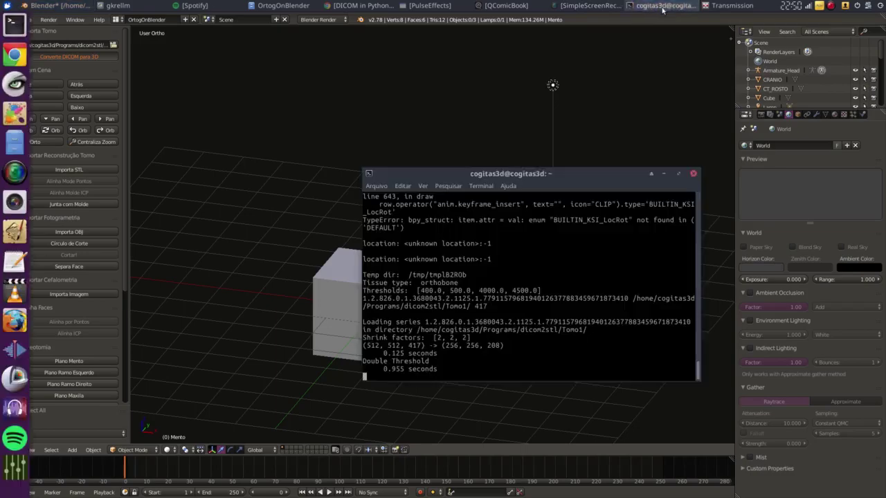
mouse_move(574, 176)
mouse_down()
mouse_move(589, 65)
mouse_move(712, 202)
mouse_up()
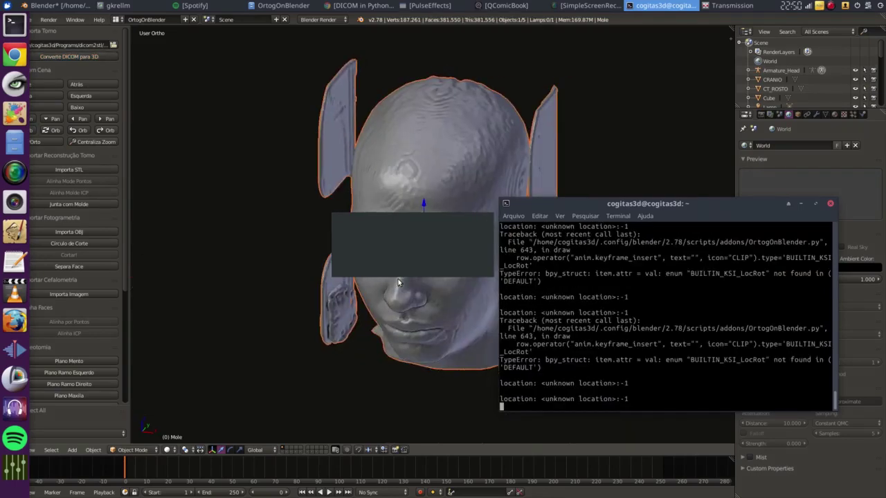
Orbit the head model and move the Mole face surface sideways beside the skull.
click(358, 292)
middle_drag(419, 324, 406, 323)
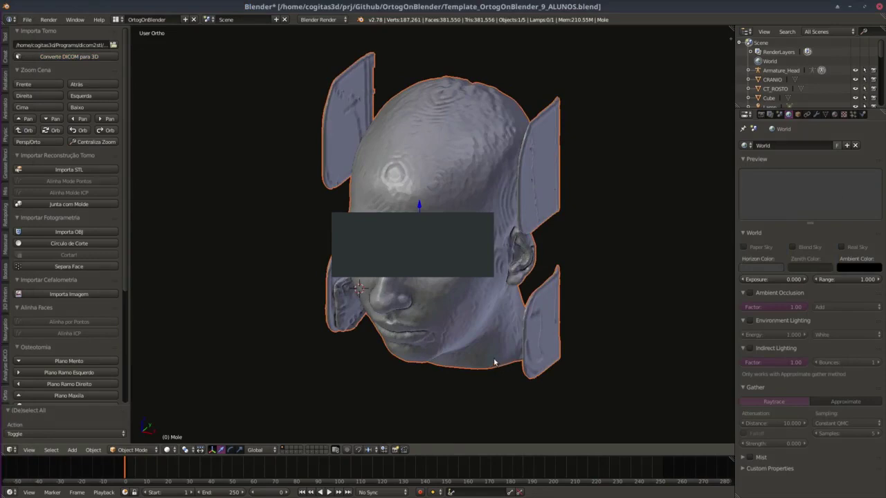
mouse_move(494, 362)
middle_down()
mouse_move(468, 356)
mouse_move(492, 358)
middle_up()
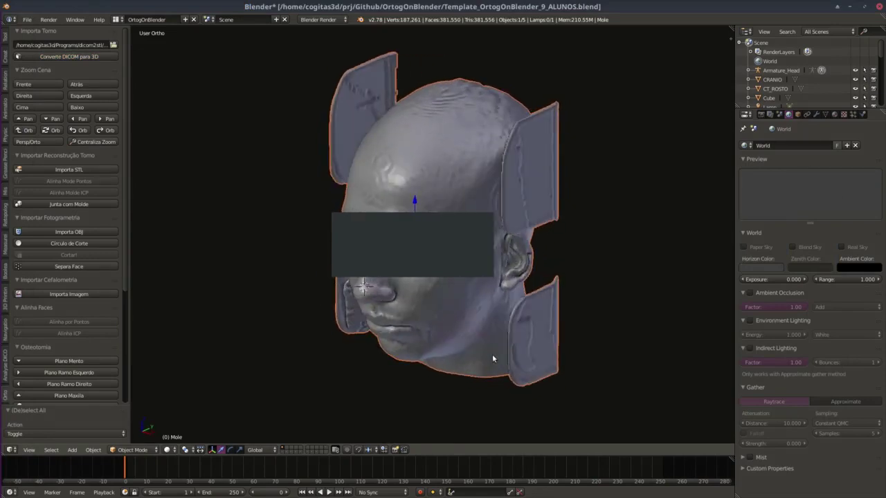
key(g)
click(345, 351)
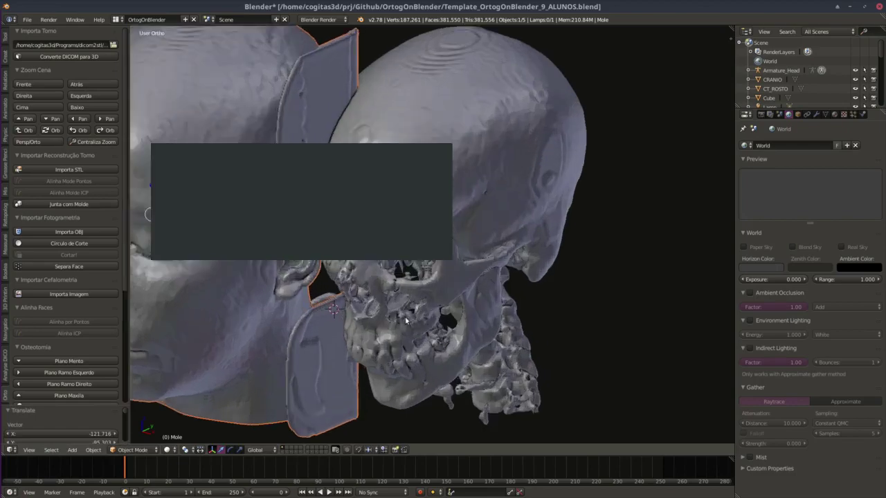
Orbit to a side-on angle and hide the face surface.
middle_drag(406, 321, 478, 316)
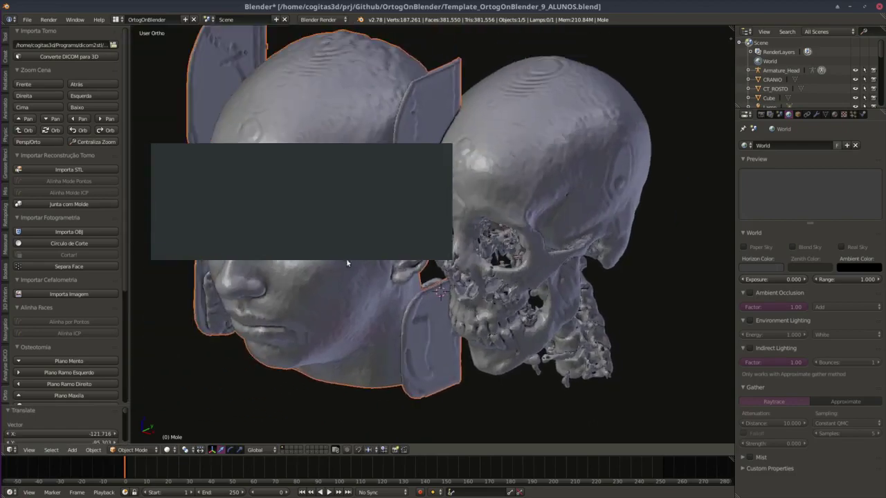
mouse_move(426, 295)
middle_down()
mouse_move(421, 288)
mouse_move(452, 321)
mouse_move(398, 273)
mouse_move(505, 279)
mouse_move(425, 315)
mouse_move(474, 318)
mouse_move(476, 303)
mouse_move(431, 310)
mouse_move(400, 280)
mouse_move(465, 275)
middle_up()
key(h)
scroll(453, 321, up, 2)
scroll(450, 262, up, 2)
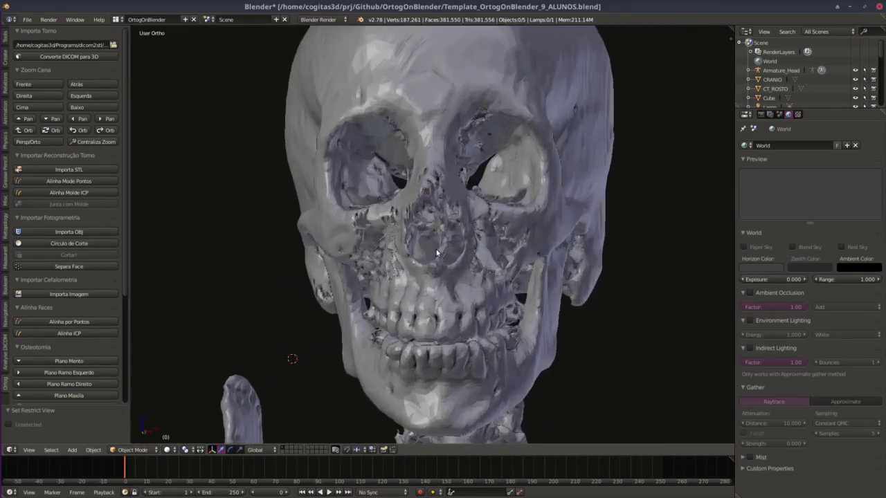
scroll(436, 236, up, 2)
scroll(432, 239, up, 2)
scroll(429, 263, up, 2)
scroll(429, 268, down, 3)
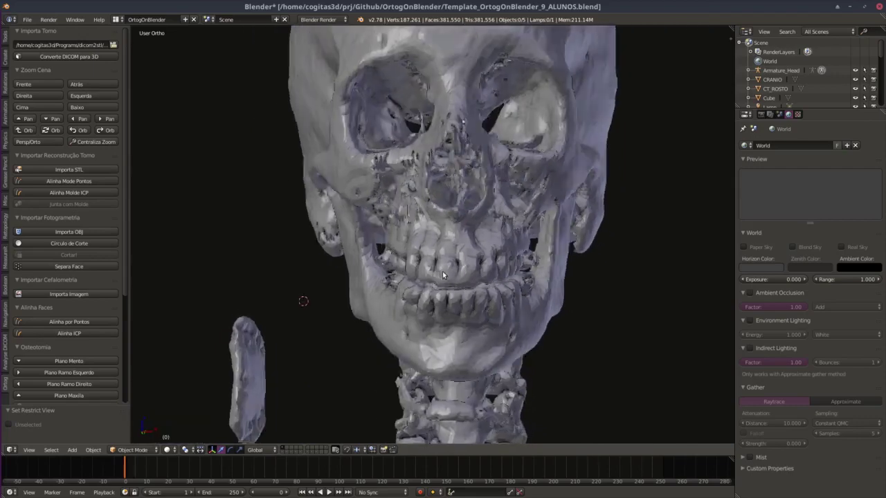
mouse_move(442, 272)
middle_down()
mouse_move(404, 258)
mouse_move(396, 286)
middle_up()
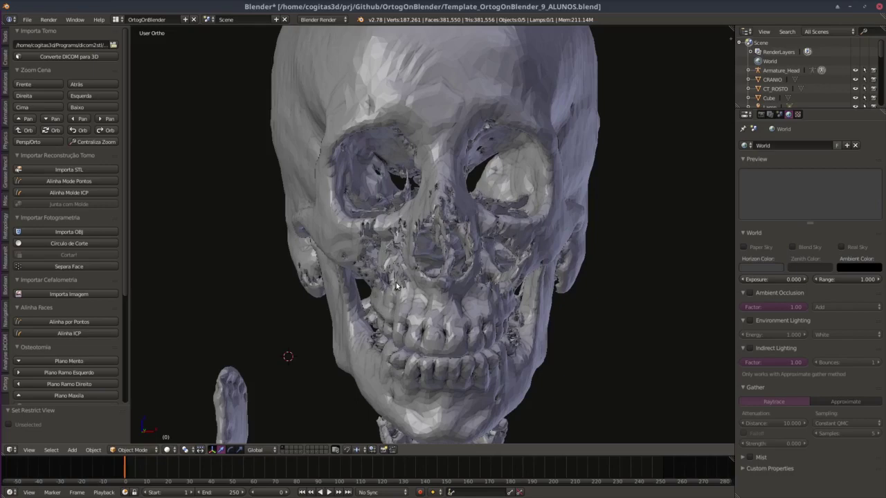
mouse_move(411, 275)
middle_down()
mouse_move(450, 312)
mouse_move(433, 299)
mouse_move(403, 313)
mouse_move(418, 298)
mouse_move(407, 292)
mouse_move(544, 264)
mouse_move(505, 277)
mouse_move(476, 306)
mouse_move(456, 247)
mouse_move(454, 266)
mouse_move(423, 287)
mouse_move(425, 313)
middle_up()
scroll(407, 293, up, 3)
mouse_move(332, 281)
middle_down()
mouse_move(370, 288)
mouse_move(439, 259)
mouse_move(450, 267)
middle_up()
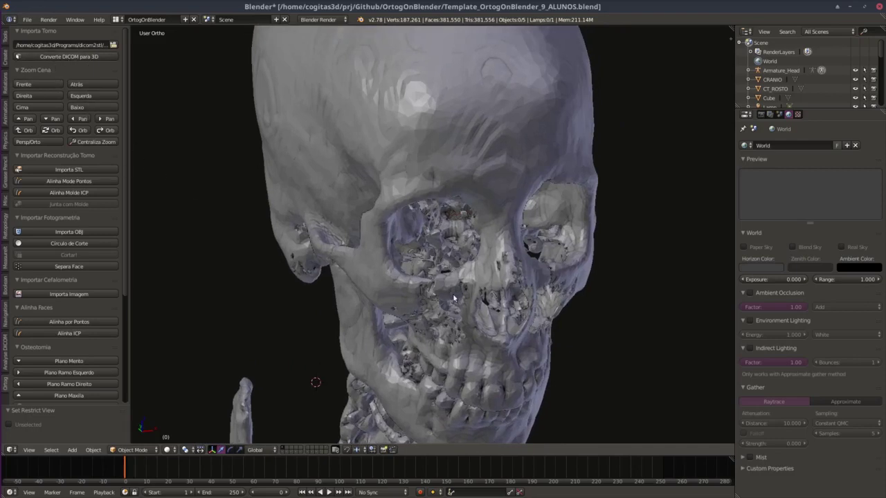
shift+scroll(360, 242, down, 2)
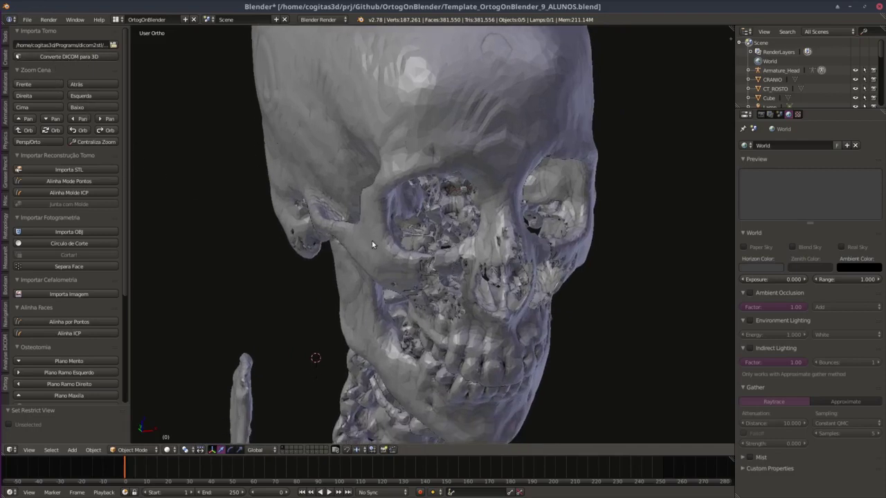
scroll(370, 256, down, 2)
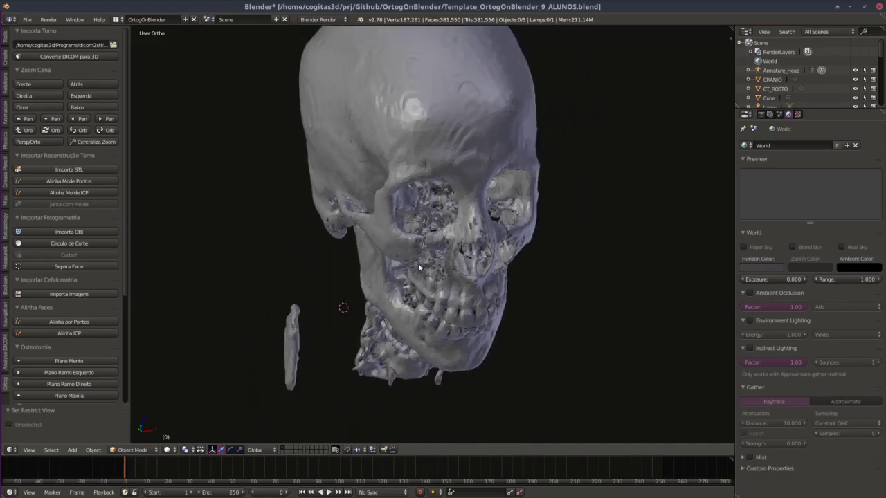
scroll(418, 263, up, 2)
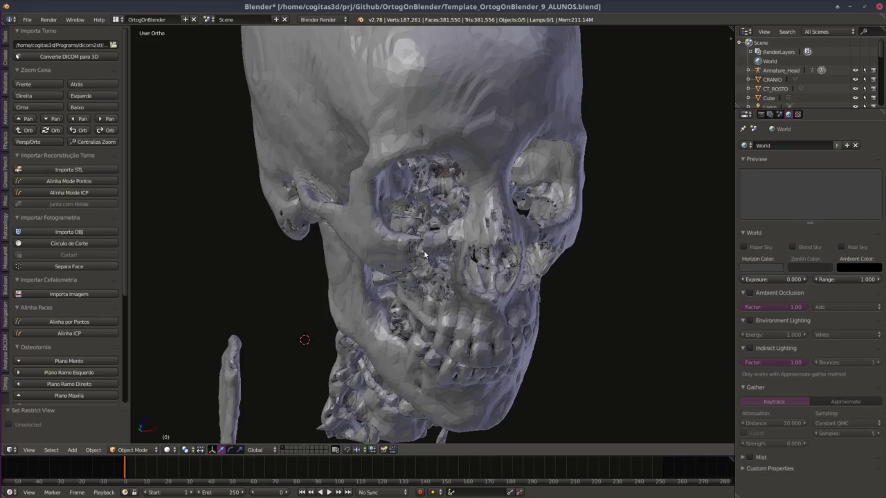
middle_drag(429, 260, 390, 245)
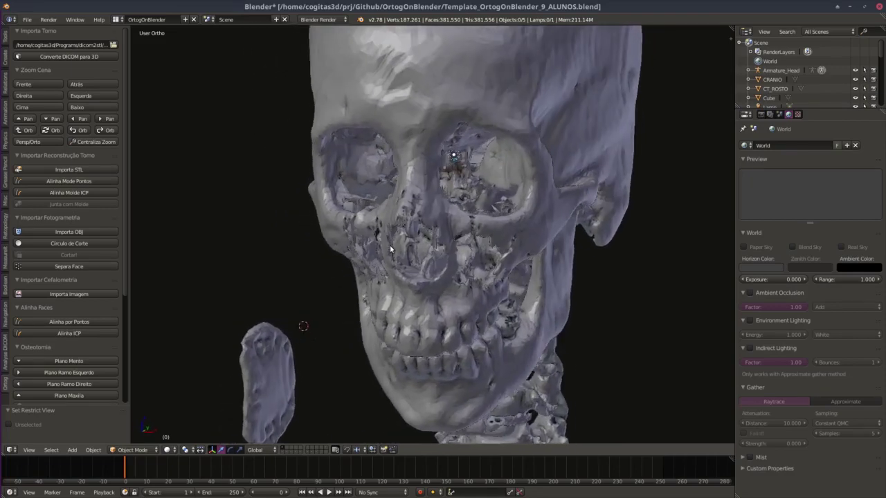
scroll(389, 244, up, 2)
scroll(399, 249, down, 1)
scroll(409, 242, down, 2)
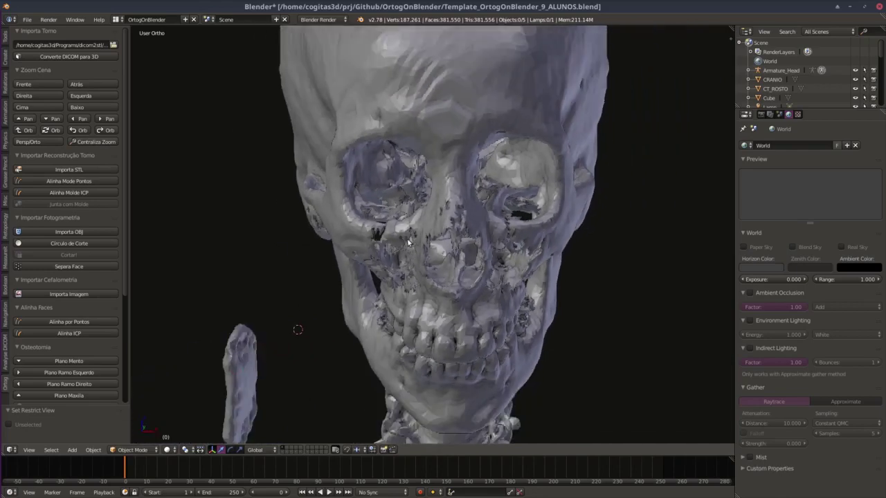
scroll(398, 238, up, 2)
scroll(407, 274, down, 2)
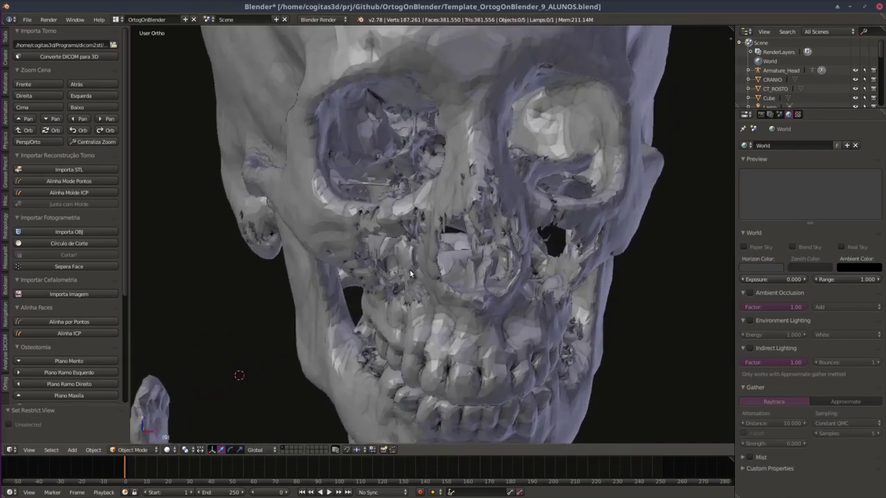
scroll(383, 261, up, 2)
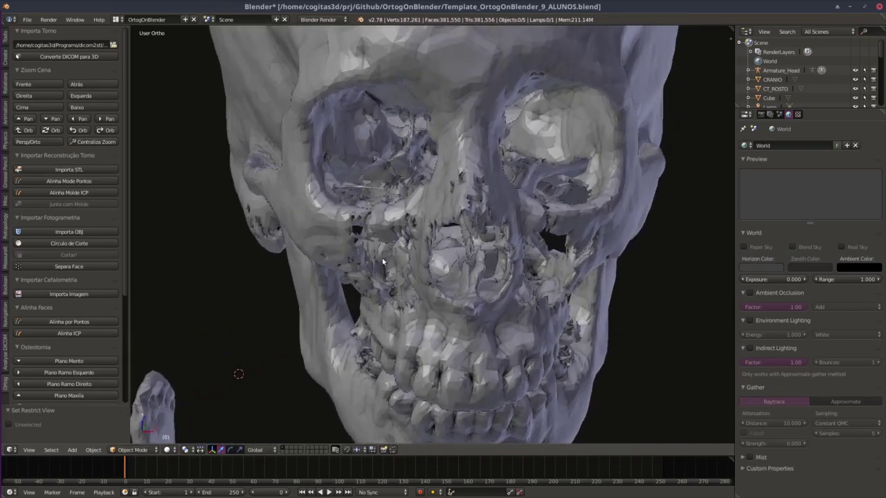
Cycle the Zoom Cena views: Frente, Atrás, Direita, Esquerda, Cima, Baixo, back to Frente.
click(31, 86)
click(77, 84)
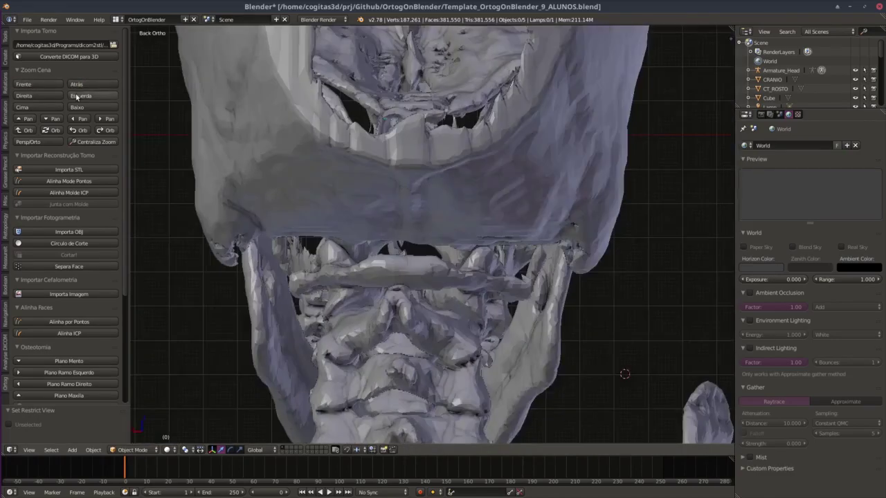
scroll(270, 177, down, 3)
click(39, 85)
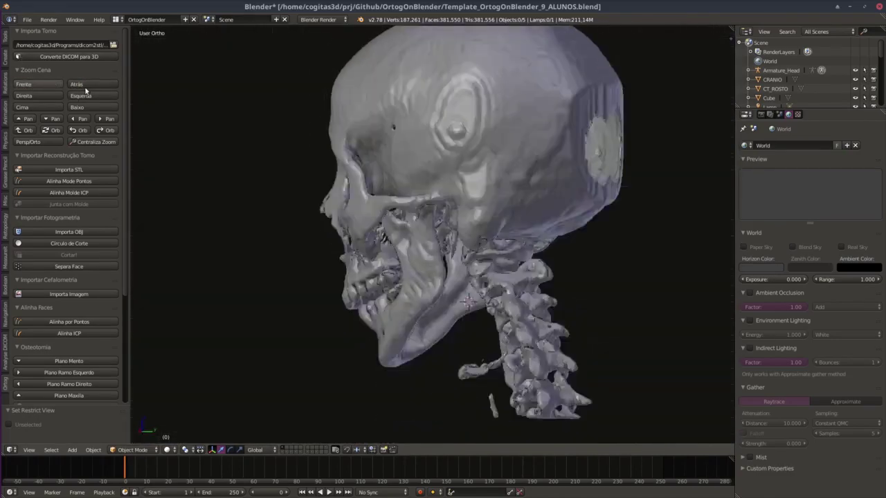
click(95, 87)
click(36, 95)
click(87, 95)
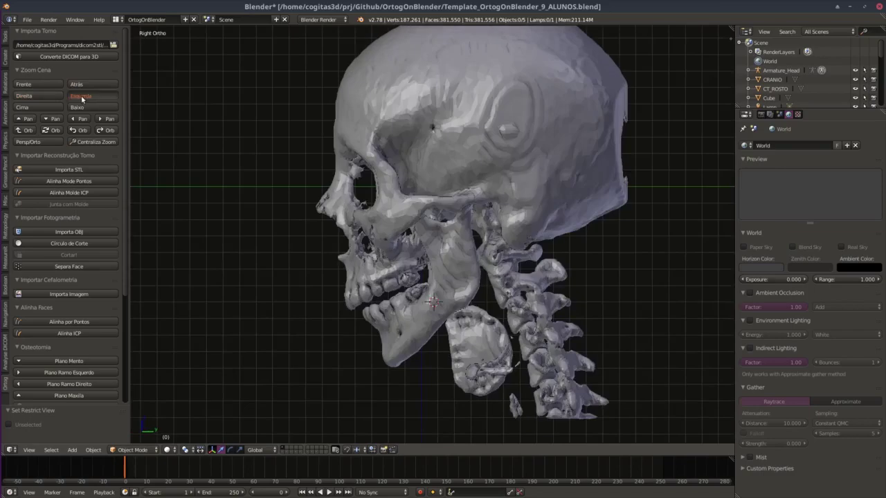
click(48, 108)
click(28, 107)
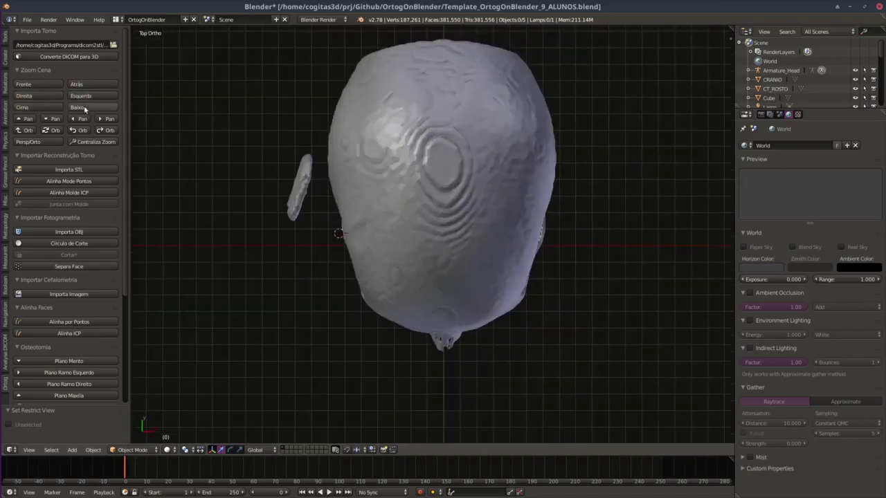
click(82, 108)
click(41, 86)
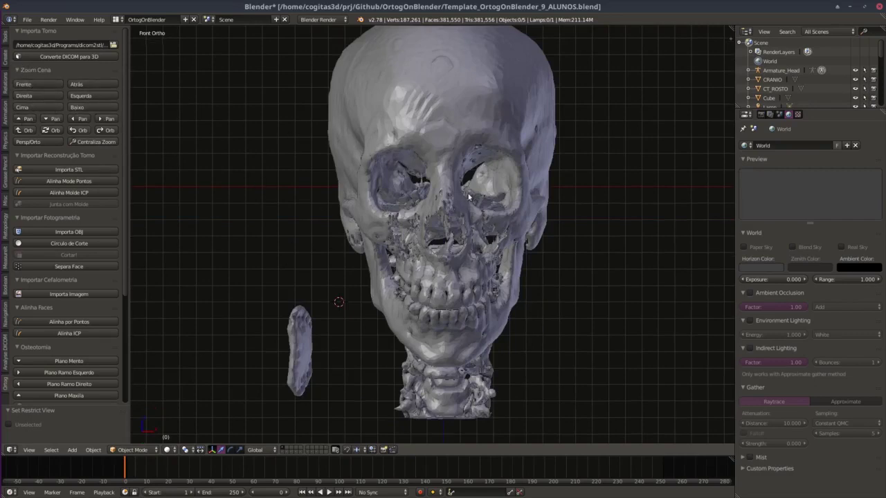
Zoom in on the face, move Zoom Cena under Importa Tomo, and collapse Importa Tomo.
scroll(468, 198, up, 2)
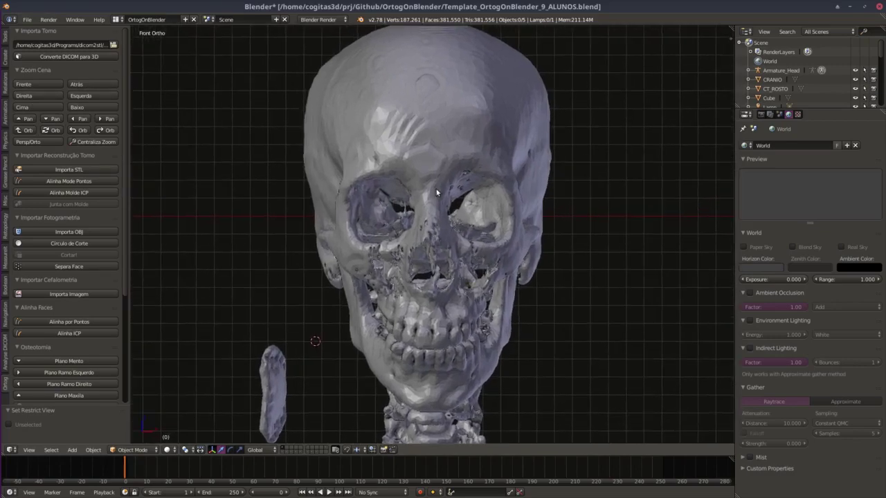
shift+middle_drag(435, 193, 433, 204)
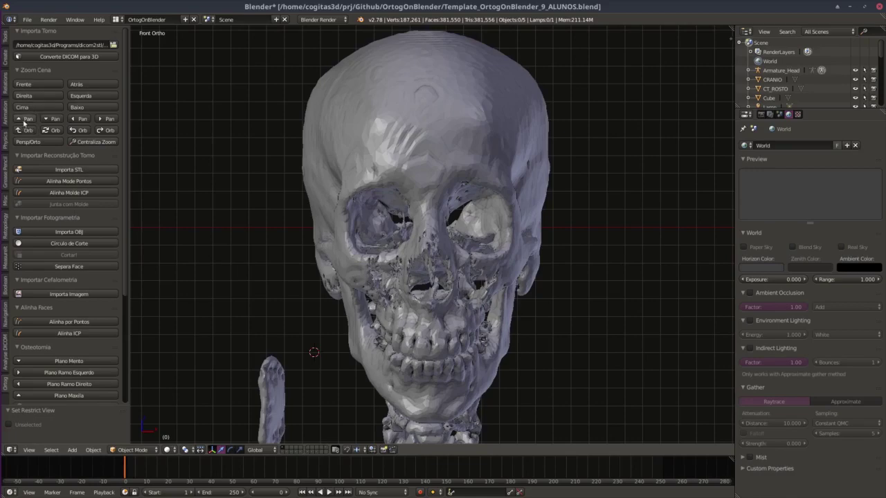
mouse_move(118, 68)
mouse_down()
mouse_move(113, 211)
mouse_move(123, 265)
mouse_move(113, 72)
mouse_up()
click(18, 32)
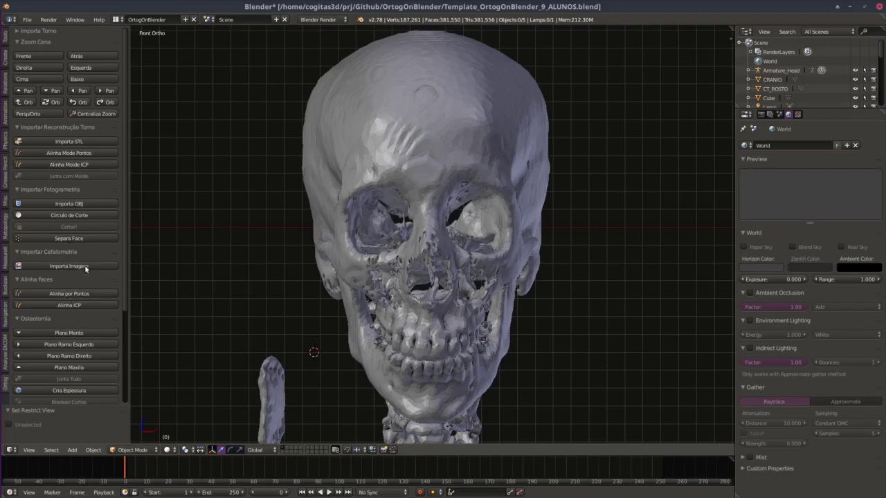
Pan the skull up, down and left using the Pan buttons.
click(27, 92)
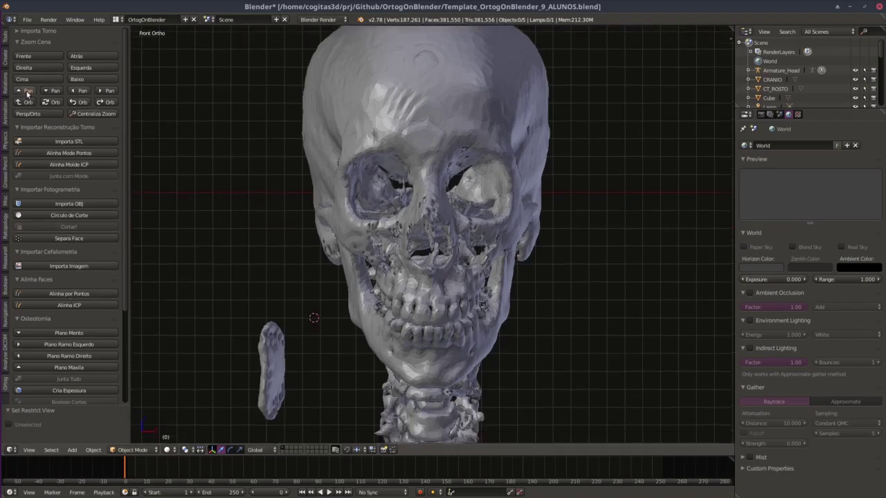
click(52, 90)
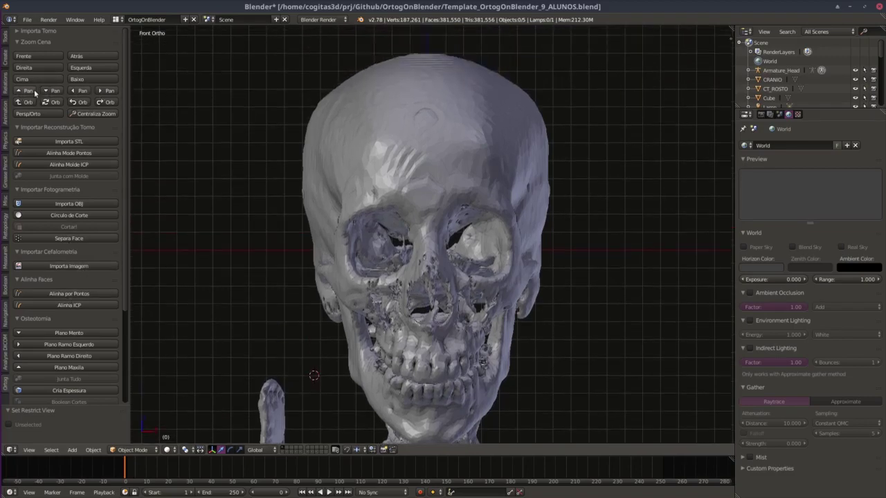
click(33, 92)
click(80, 92)
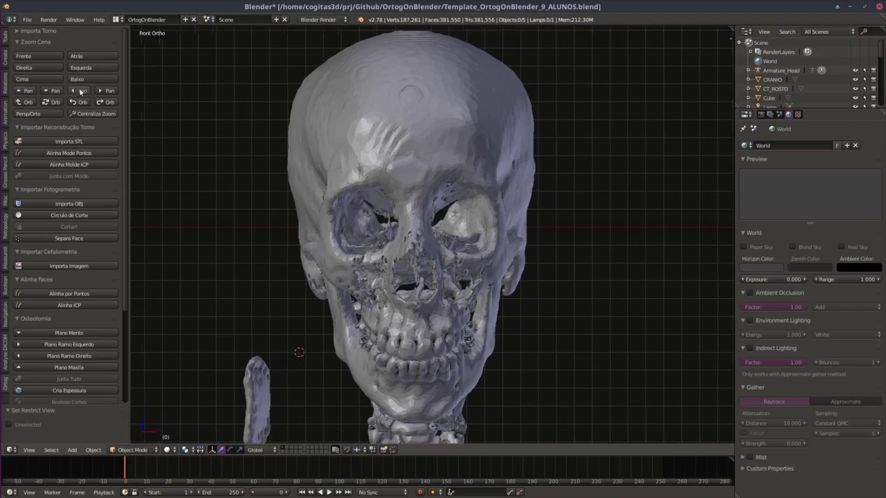
click(80, 91)
click(80, 91)
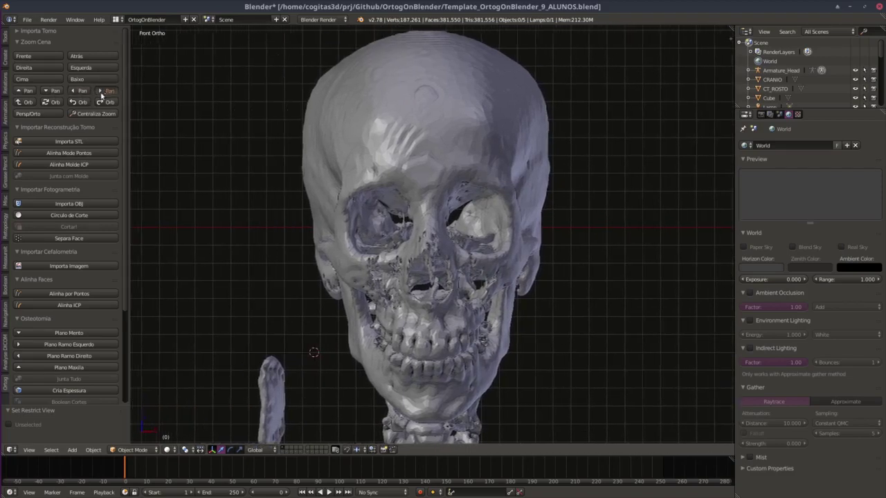
click(79, 92)
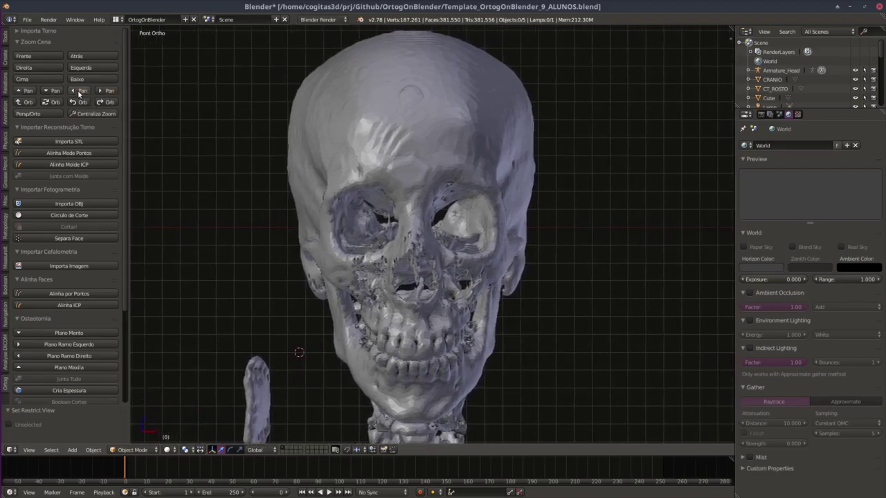
Orbit the skull from below, to the face, left profile and three-quarter views.
click(25, 103)
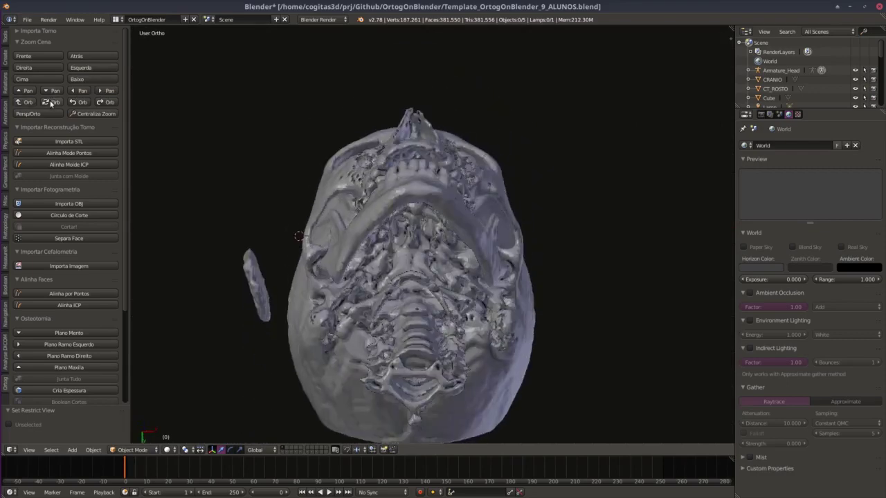
click(51, 102)
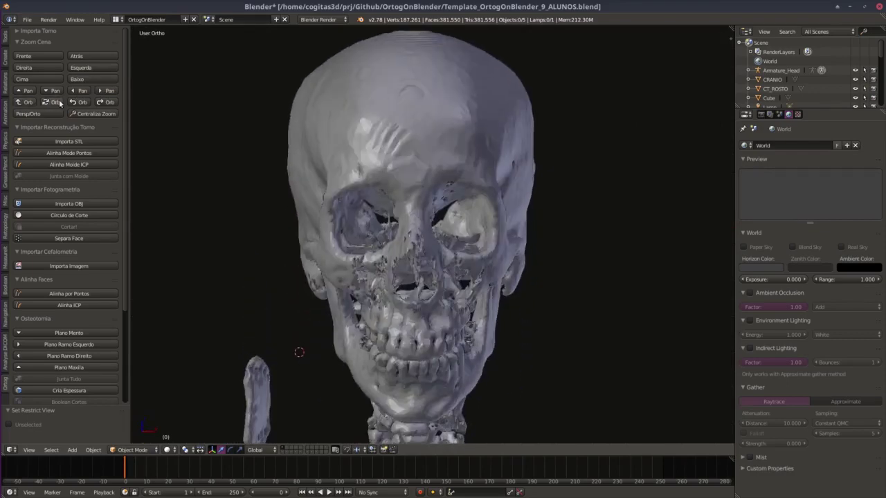
click(75, 102)
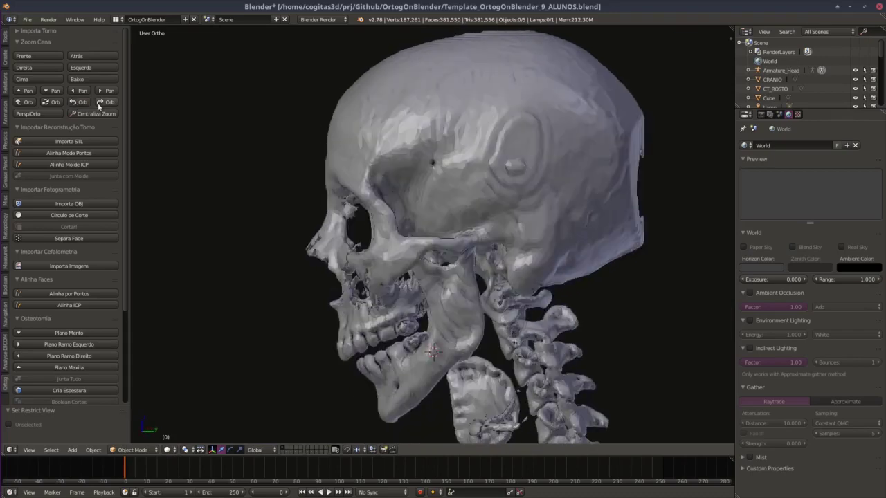
click(99, 103)
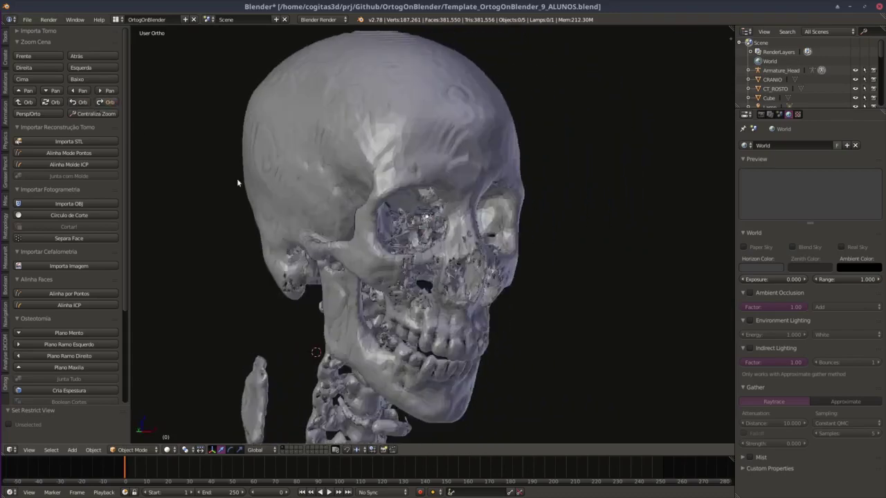
middle_drag(403, 245, 339, 233)
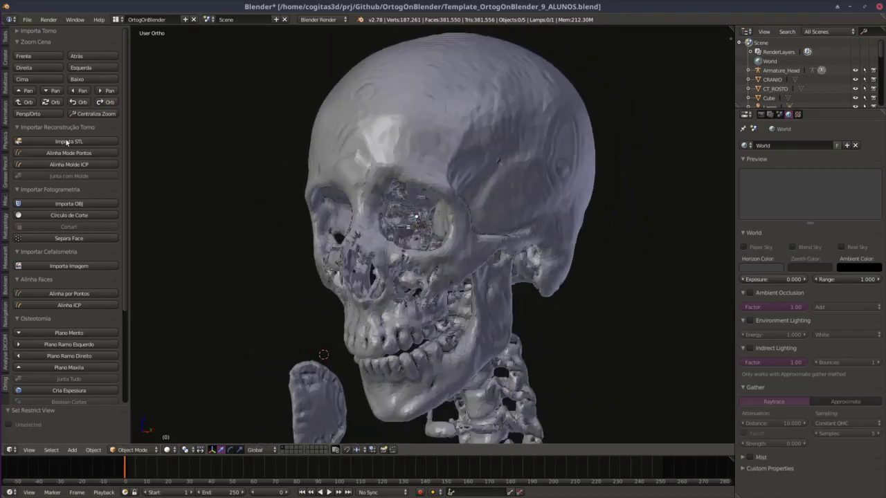
Toggle Persp/Orto, finish orthographic, and apply Centraliza Zoom to frame the whole skull.
click(35, 114)
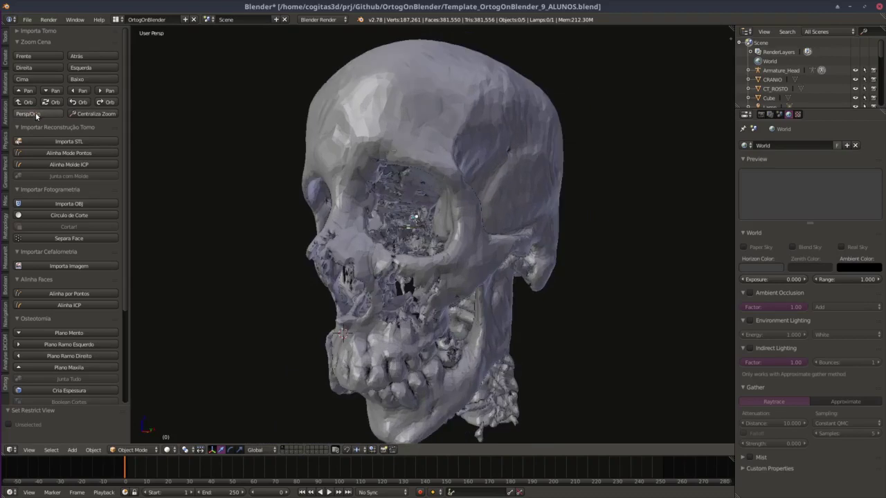
click(36, 112)
click(41, 112)
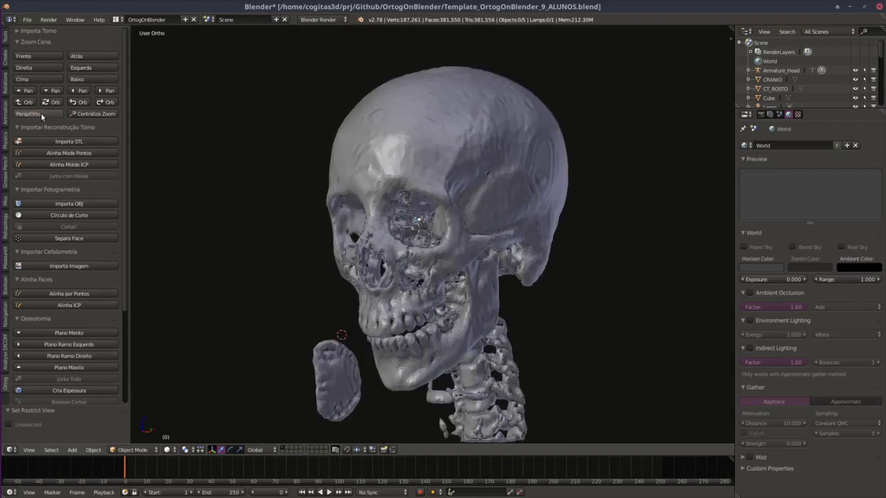
click(41, 113)
click(41, 112)
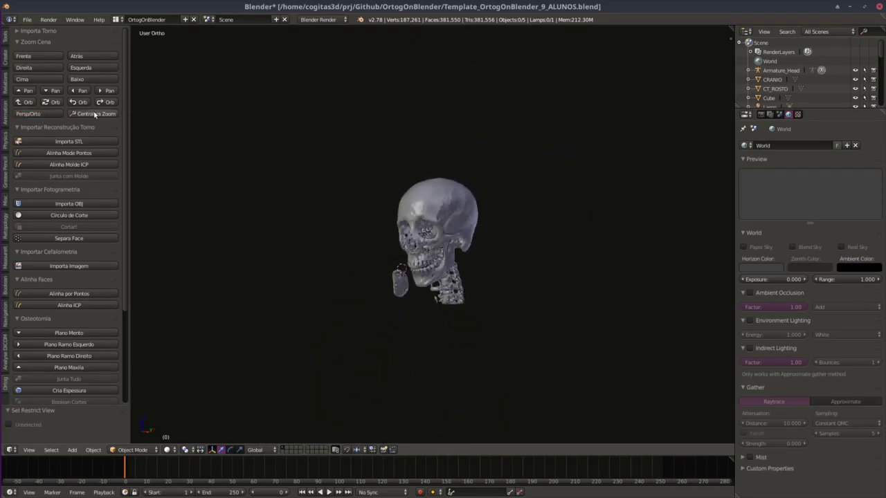
click(95, 115)
mouse_move(434, 276)
middle_down()
mouse_move(486, 285)
mouse_move(410, 277)
mouse_move(392, 287)
middle_up()
Trigger the Inicio keyframe in Criação do Splint, which errors, then orbit to a frontal view of Ossos.
scroll(486, 286, up, 2)
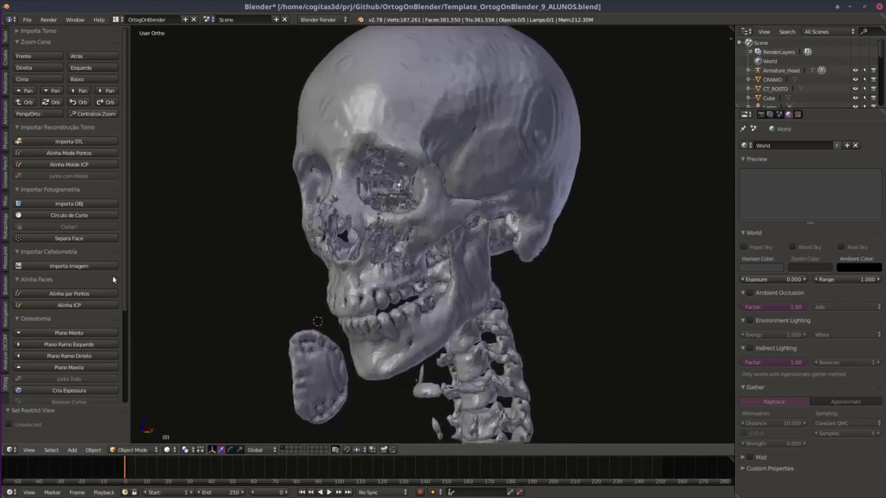
scroll(114, 277, down, 2)
scroll(122, 267, down, 1)
scroll(115, 261, down, 1)
scroll(119, 263, down, 1)
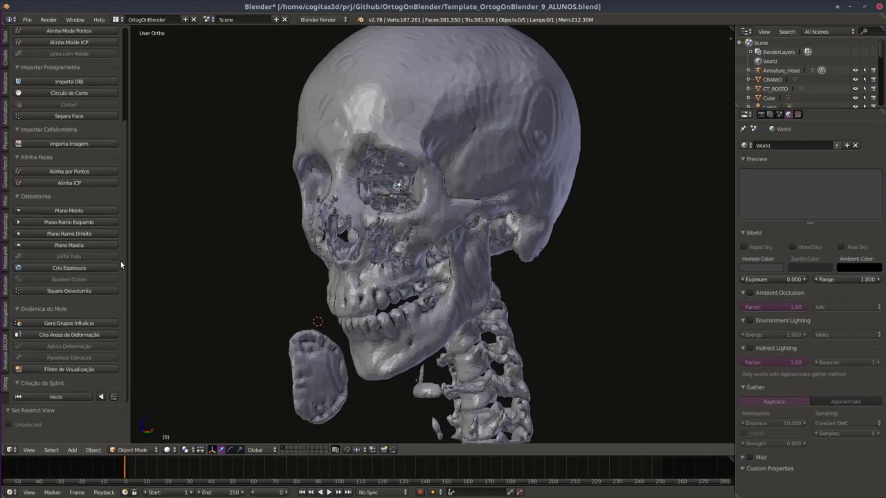
click(115, 397)
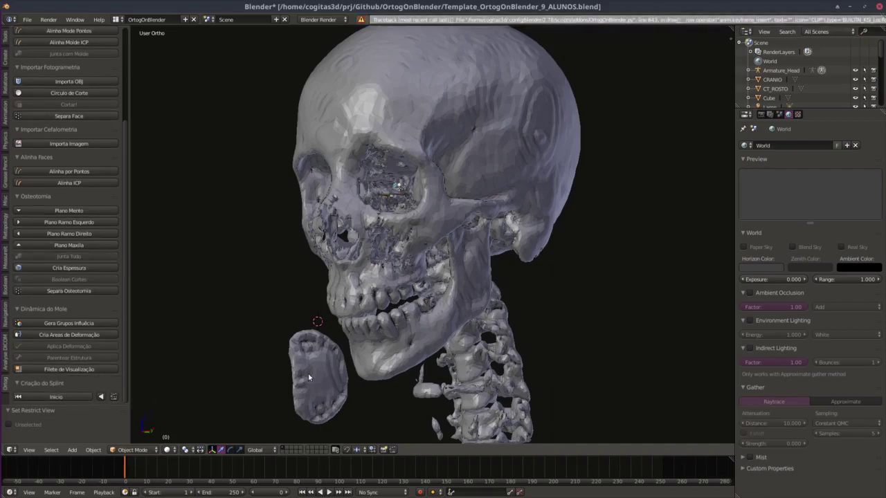
scroll(104, 346, down, 2)
mouse_move(229, 338)
middle_down()
mouse_move(395, 357)
mouse_move(341, 412)
middle_up()
scroll(395, 358, down, 1)
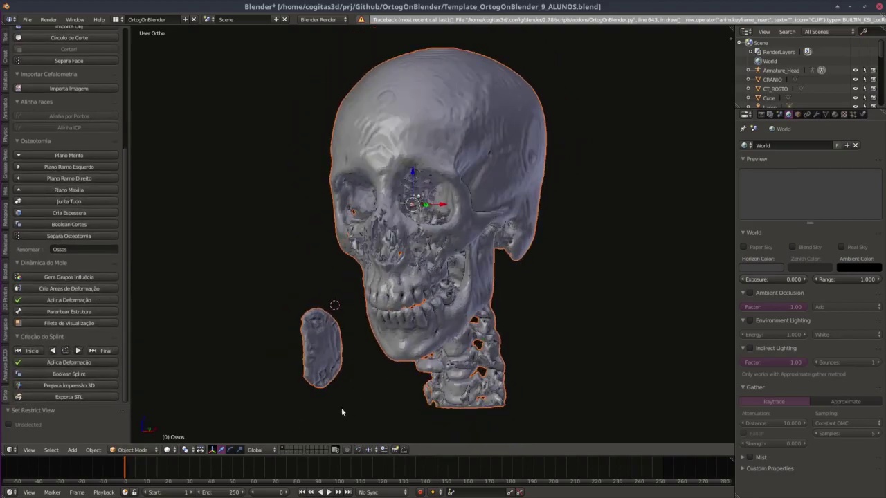
Delete the skull, add a cube scaled about 2.5 times, and move it along Y.
click(290, 447)
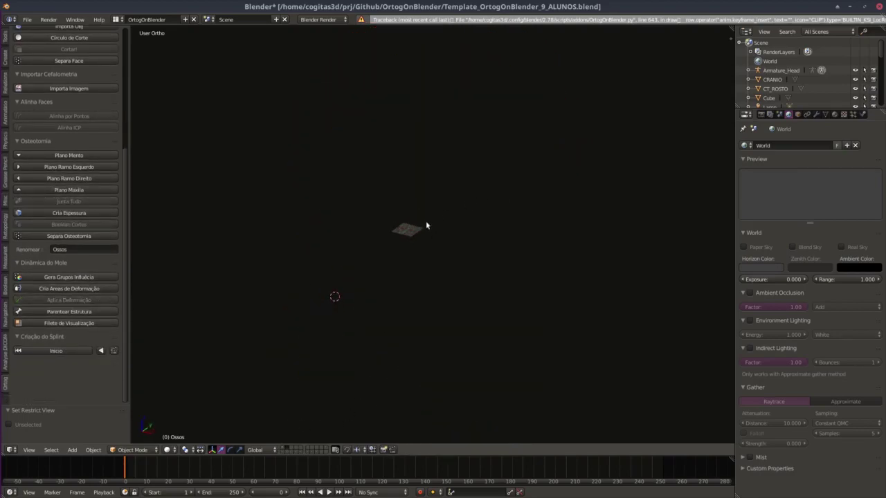
key(shift+a)
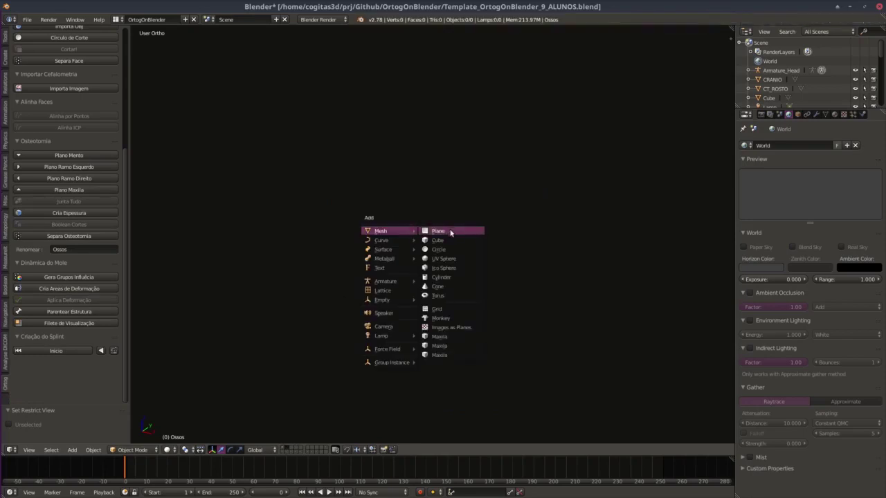
click(448, 241)
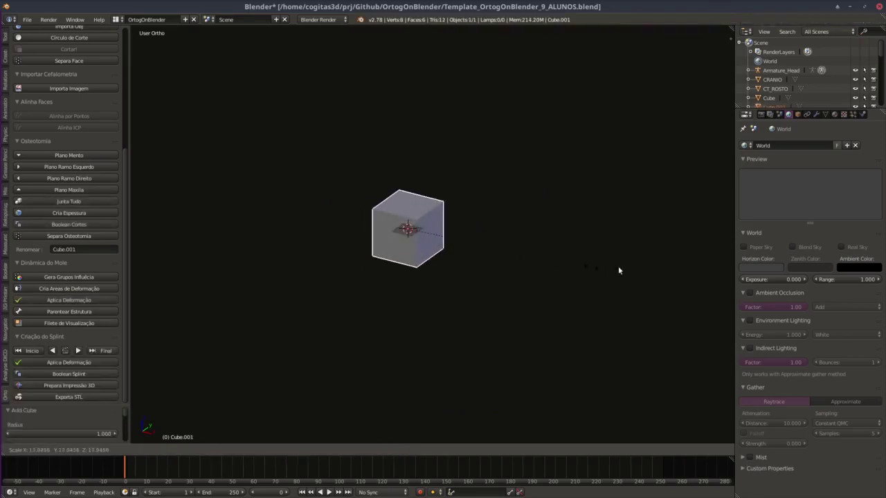
click(515, 251)
key(g)
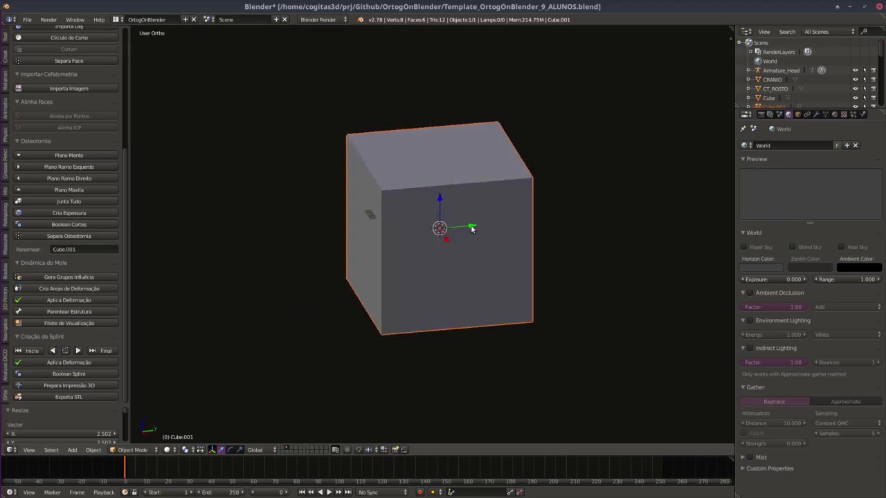
key(y)
click(422, 235)
Frame the view on the new cube and orbit slightly around it.
key(KP_Decimal)
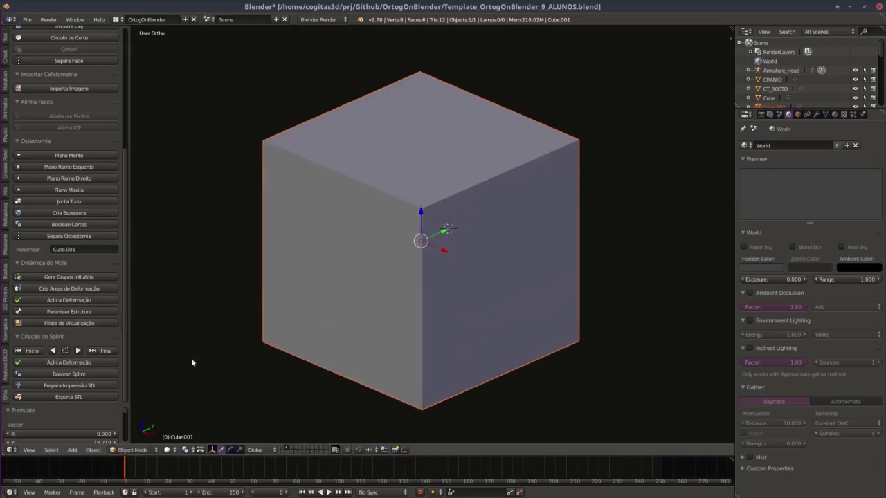
middle_drag(420, 268, 422, 288)
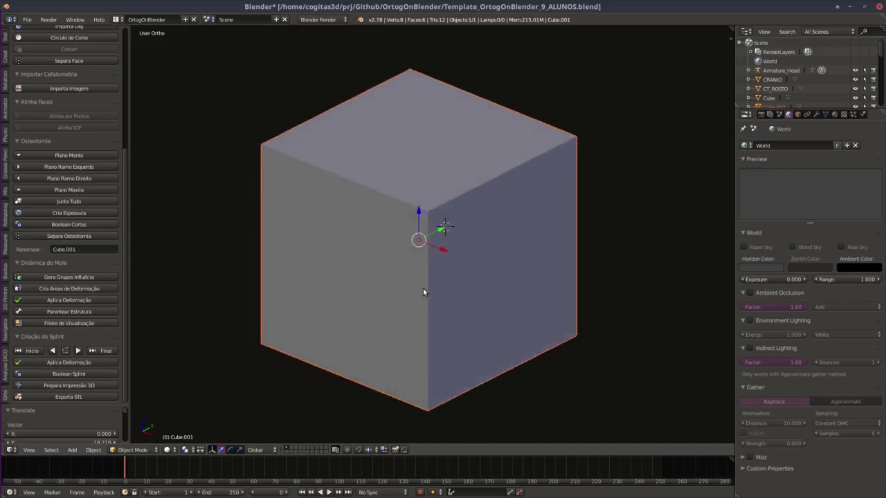
scroll(419, 265, down, 1)
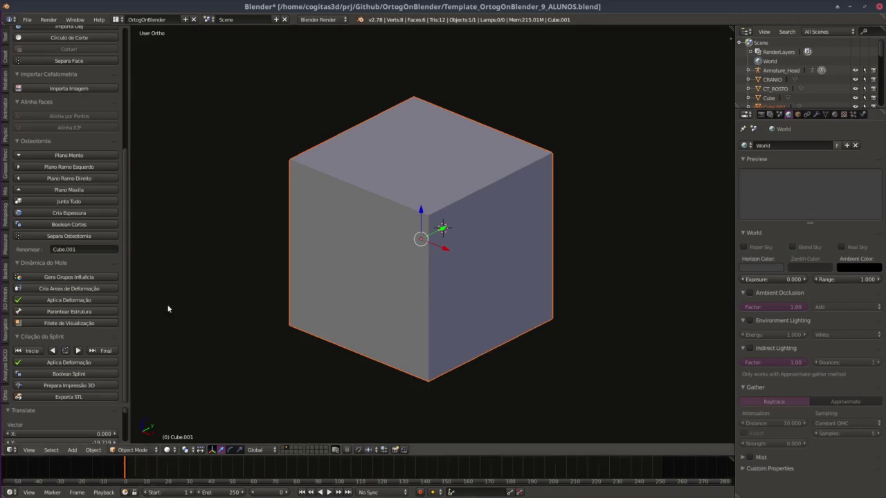
middle_drag(398, 316, 359, 322)
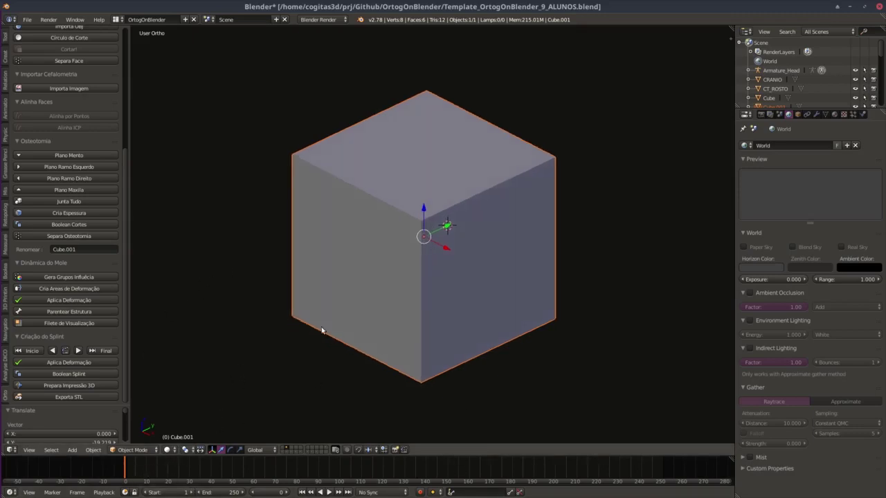
Keyframe the cube's location and rotation at frame 1, then raise and tilt it.
click(64, 352)
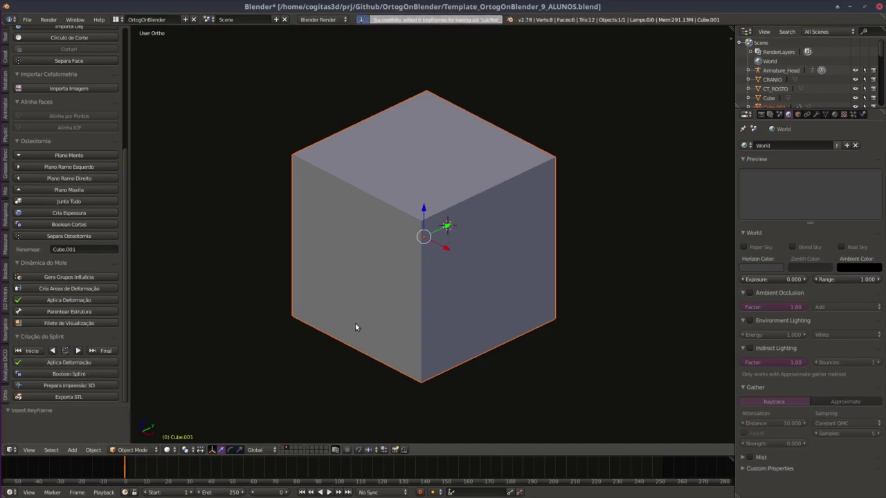
middle_drag(355, 322, 385, 323)
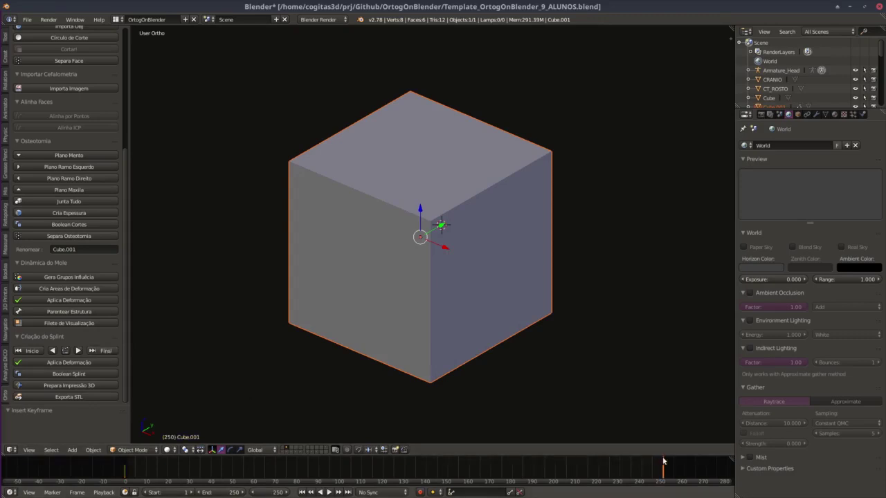
scroll(436, 291, down, 5)
key(g)
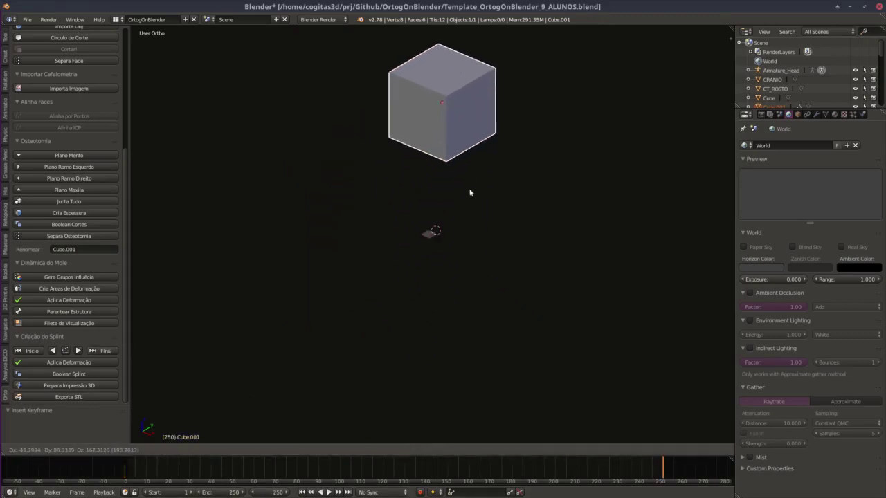
click(467, 278)
key(g)
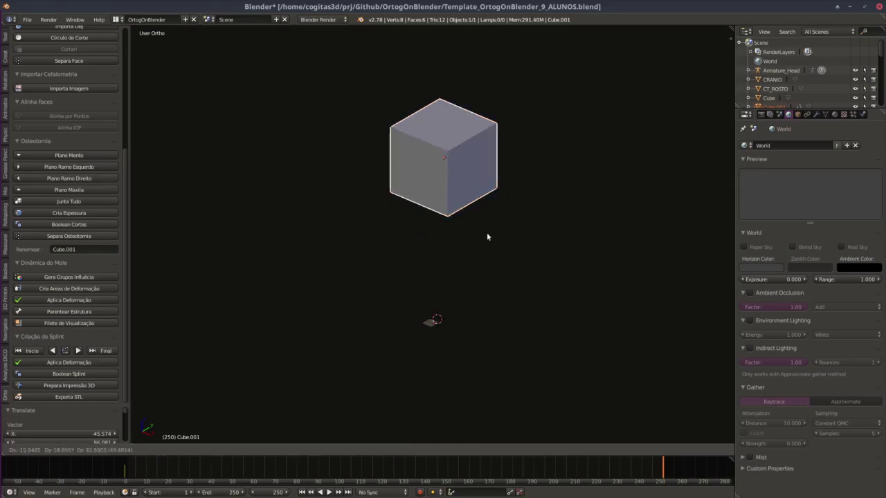
click(488, 229)
key(r)
key(r)
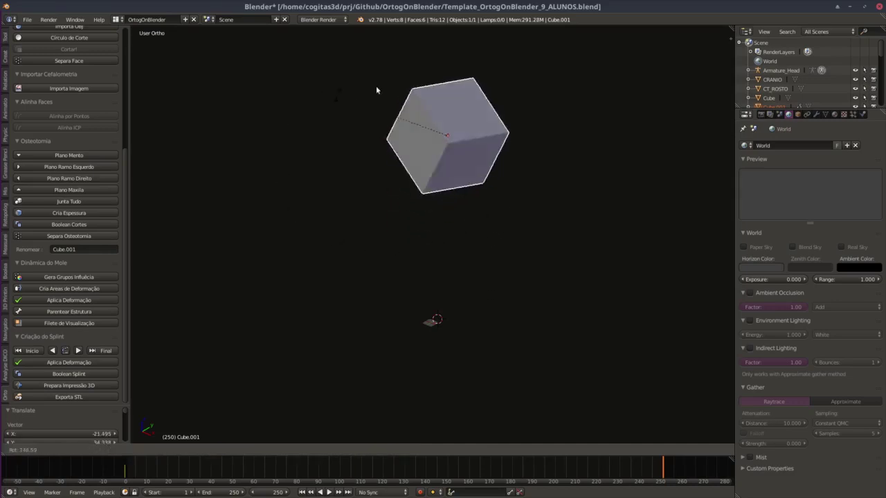
click(339, 91)
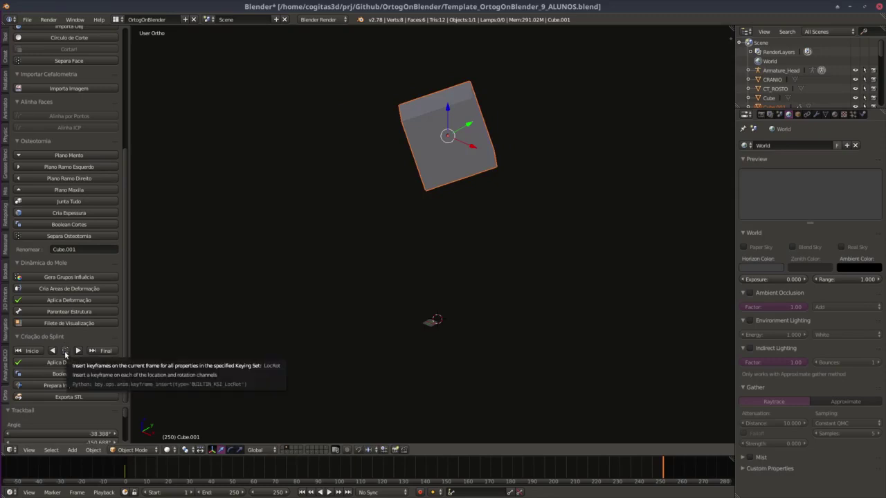
Keyframe the raised, tilted pose at frame 250 and play the animation forward and in reverse.
click(65, 354)
key(alt+a)
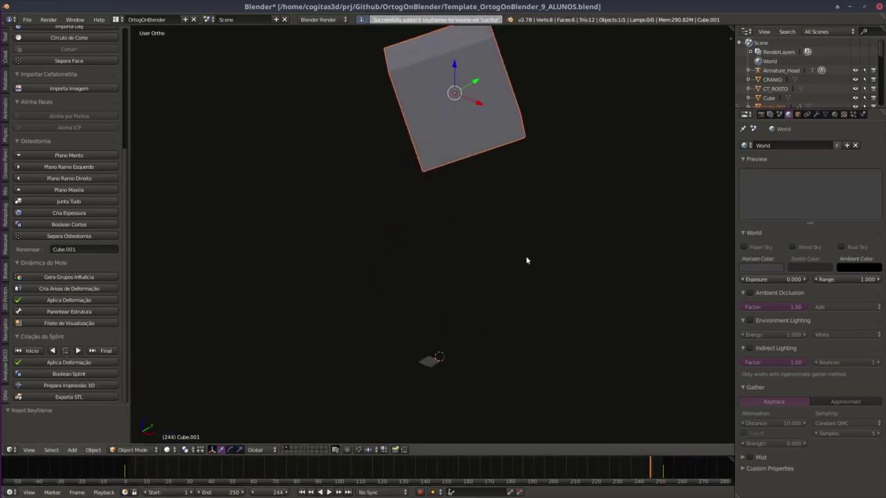
key(alt+a)
key(shift+alt+a)
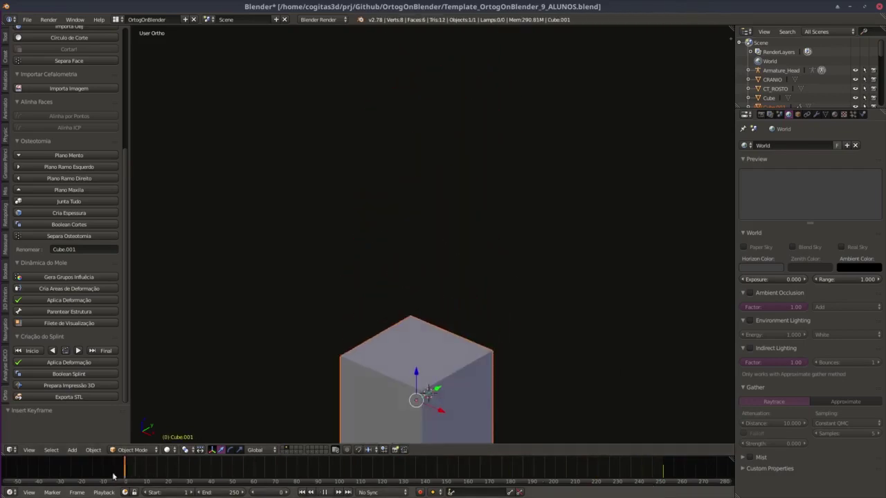
Stop reverse playback, flip between frames 1 and 250 several times, then play forward from frame 1.
click(53, 352)
click(53, 352)
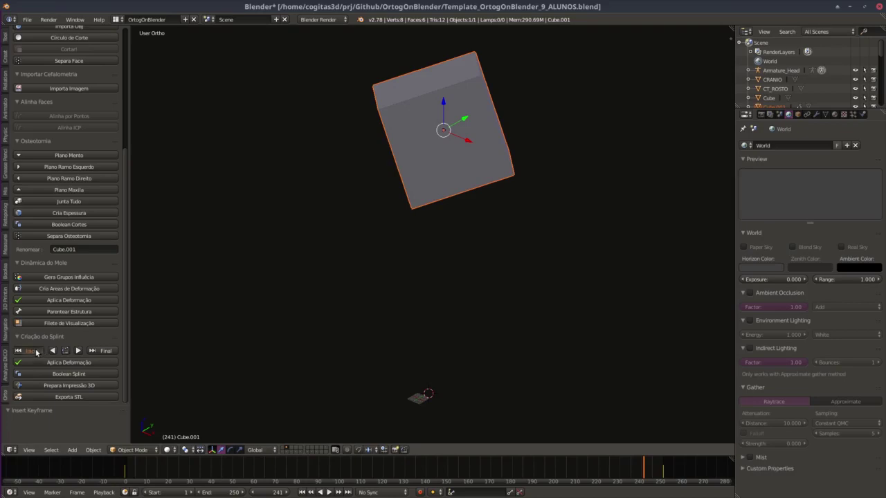
click(32, 351)
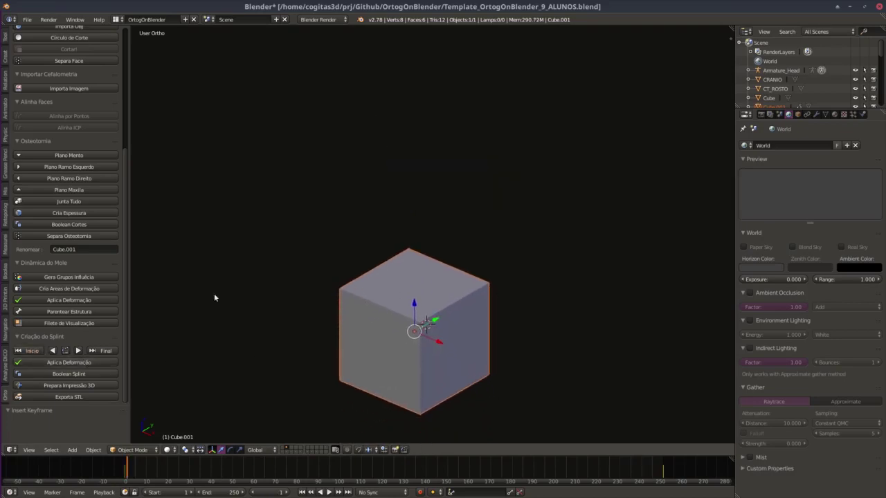
click(103, 350)
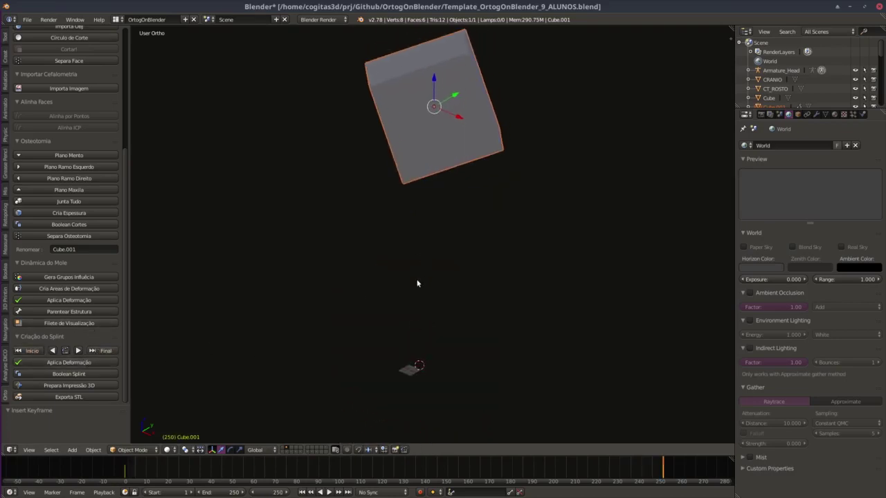
click(28, 351)
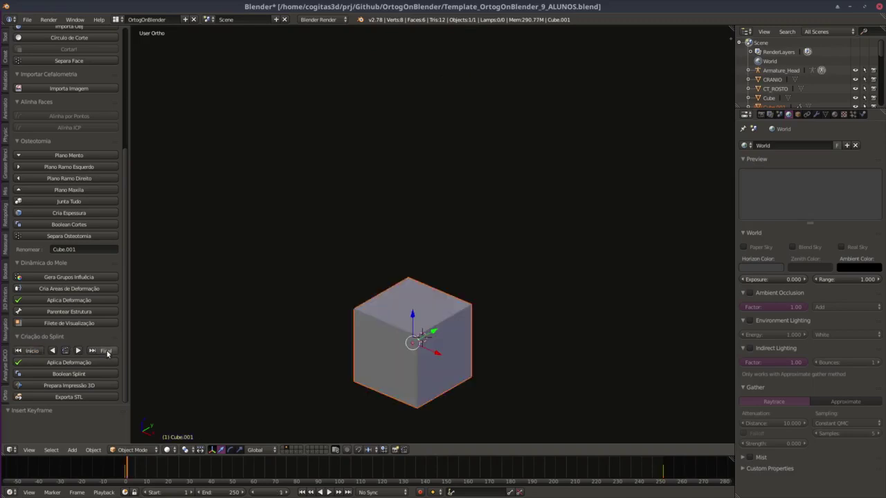
click(105, 351)
click(31, 350)
click(105, 350)
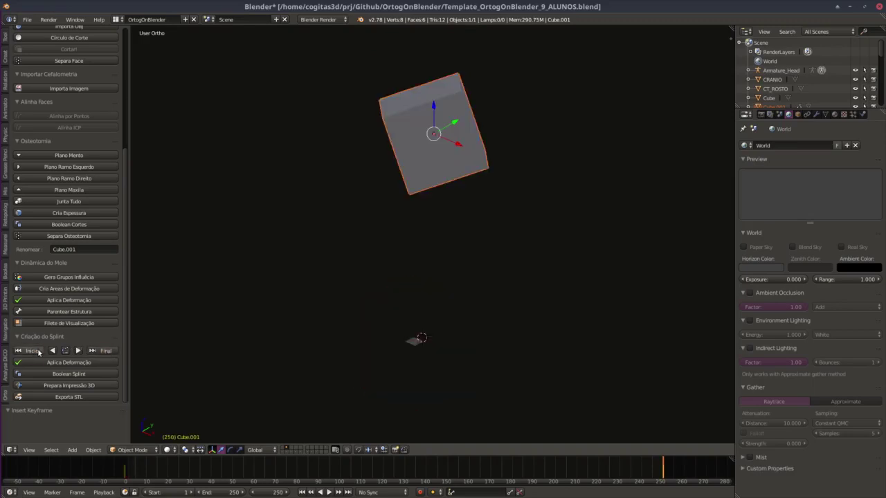
click(30, 350)
click(78, 351)
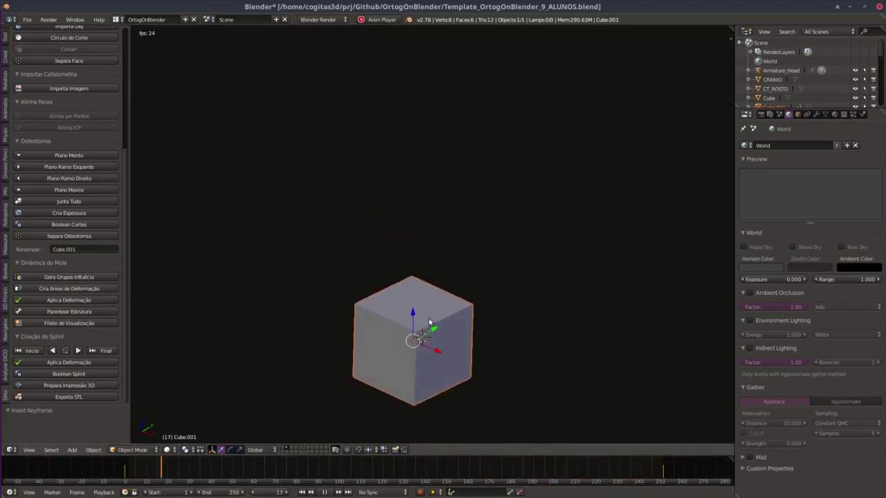
Stop playback at frame 1 and expand the Importa Tomo panel at the top of the tool shelf.
key(Escape)
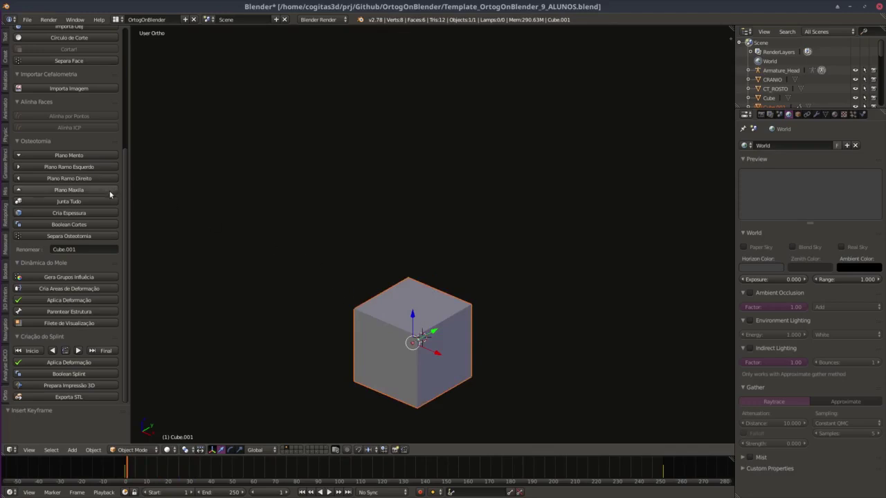
scroll(118, 173, up, 3)
scroll(108, 78, up, 3)
scroll(108, 87, up, 1)
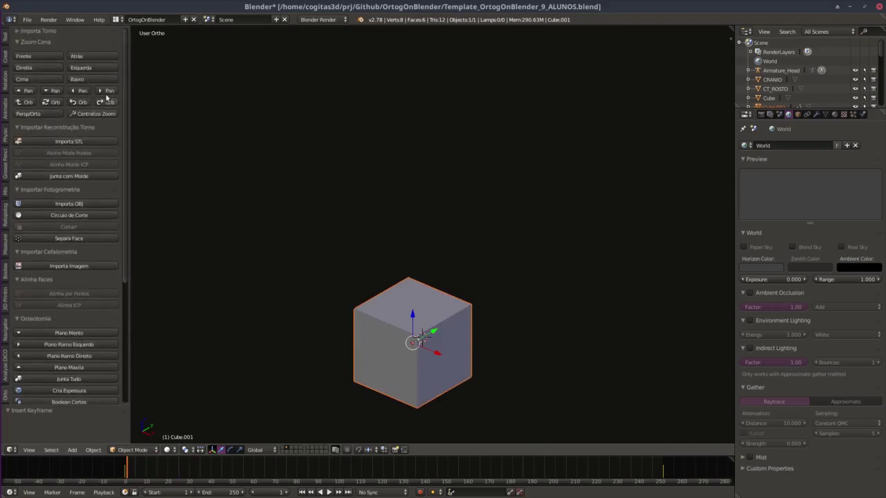
click(19, 31)
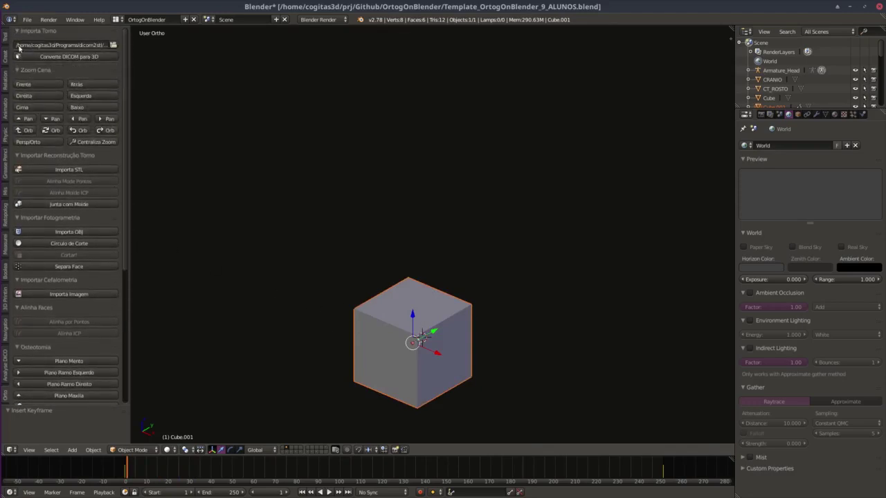